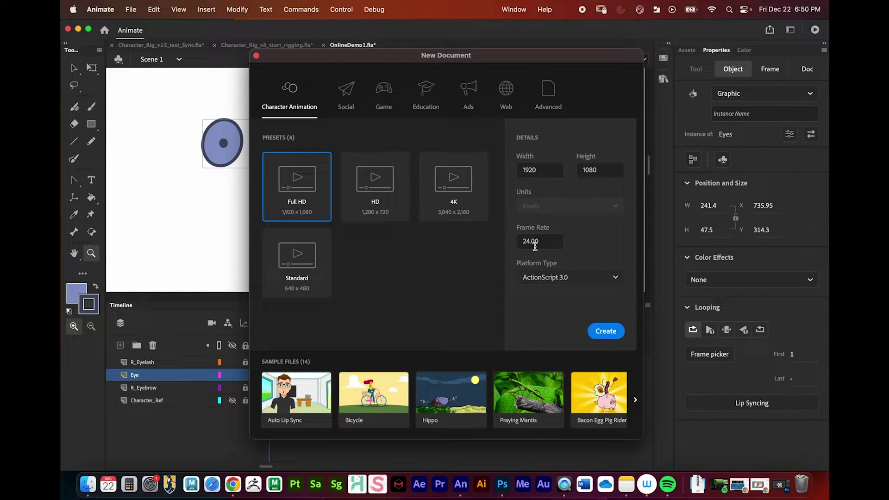
Create a Full HD 1920 × 1080 ActionScript 3.0 document at 24 fps, fit the stage in the window, and leave no camera layer.
click(604, 331)
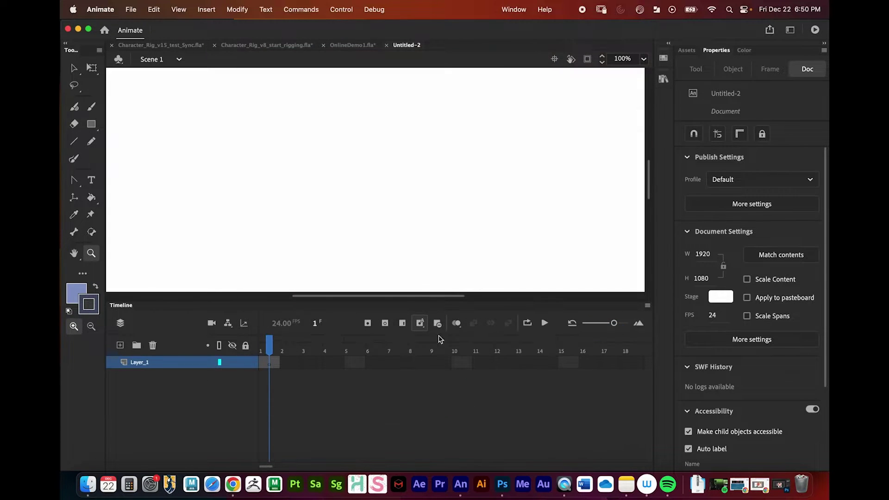
key(c)
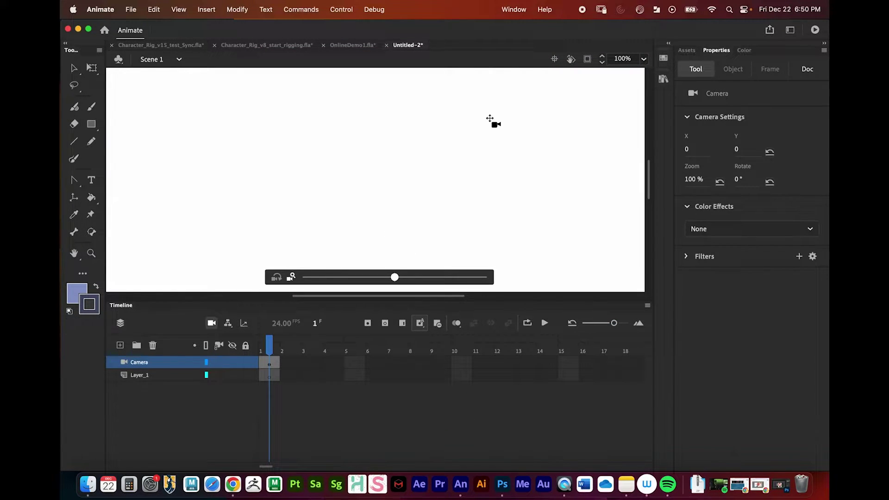
click(643, 59)
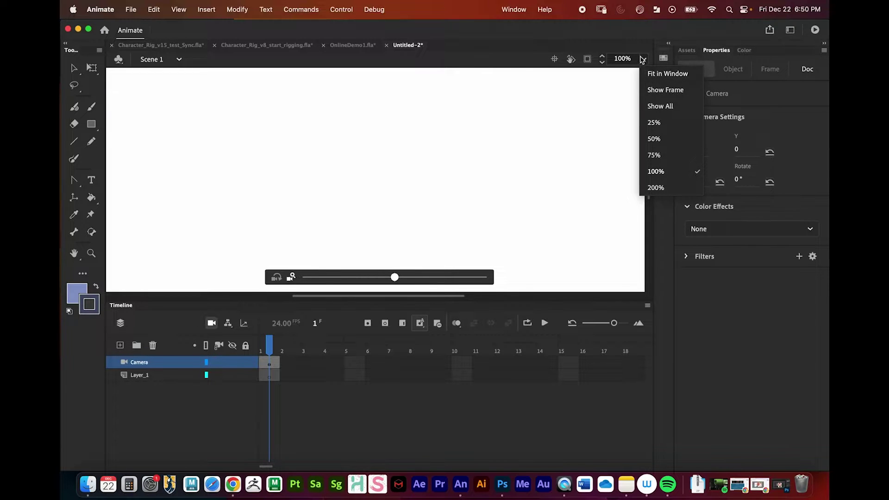
click(654, 75)
key(v)
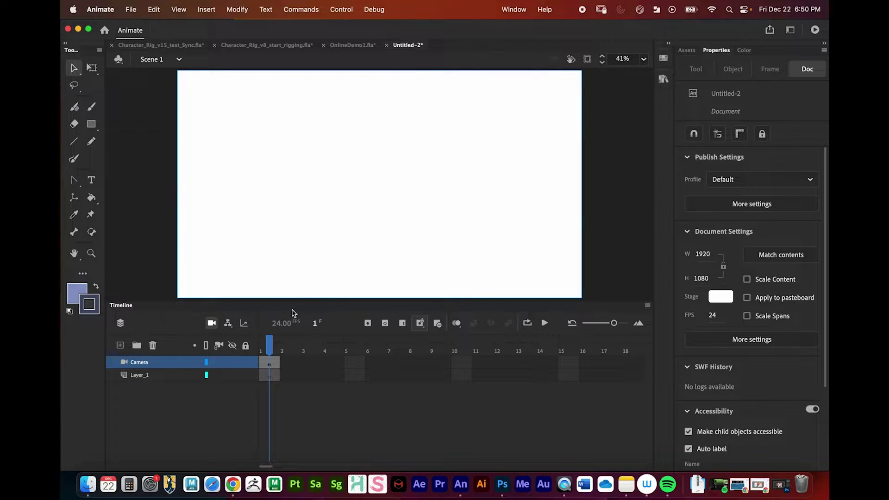
click(153, 345)
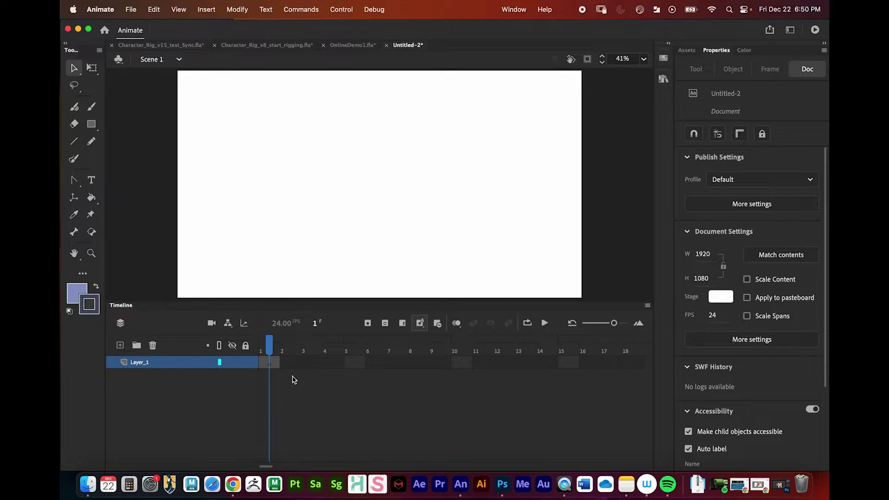
Import Character_Sheet_v1 copy.jpg from the Concept folder to the stage on the document's only layer, checking its preview first.
click(177, 366)
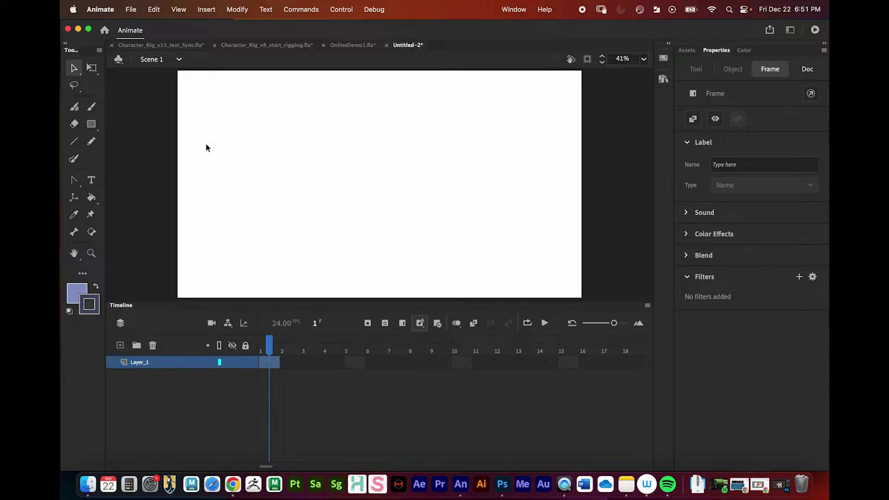
click(131, 10)
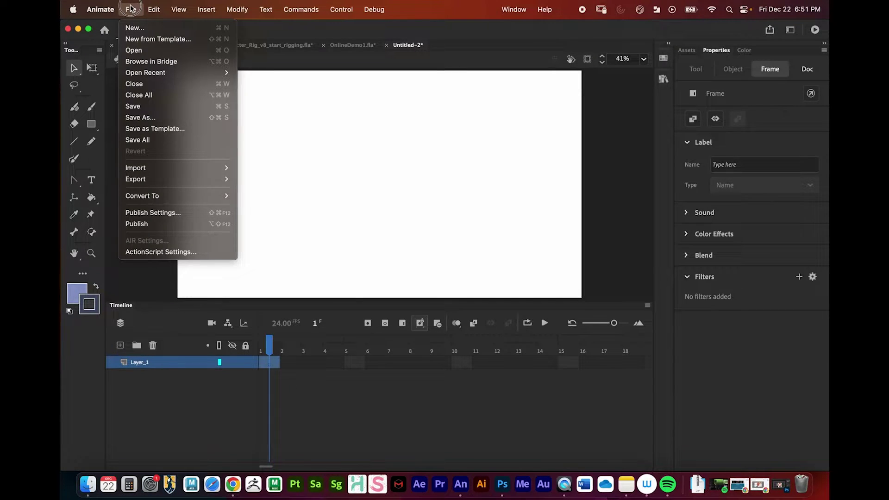
mouse_move(174, 169)
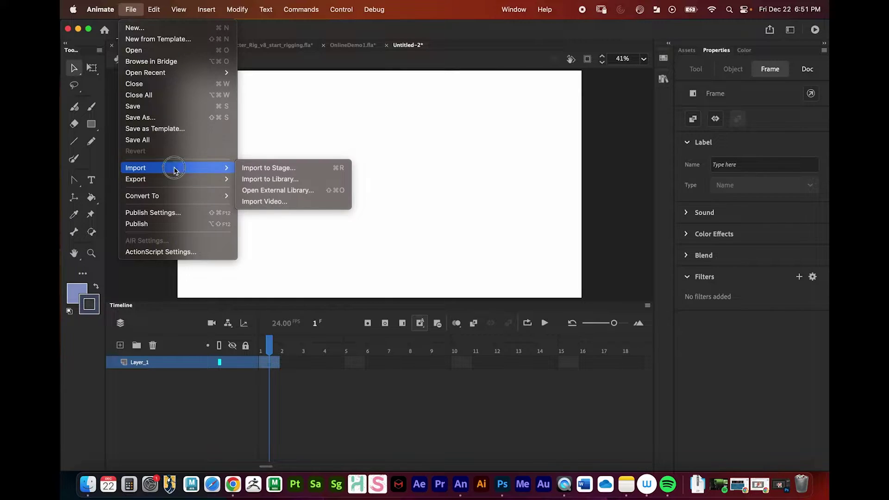
click(277, 169)
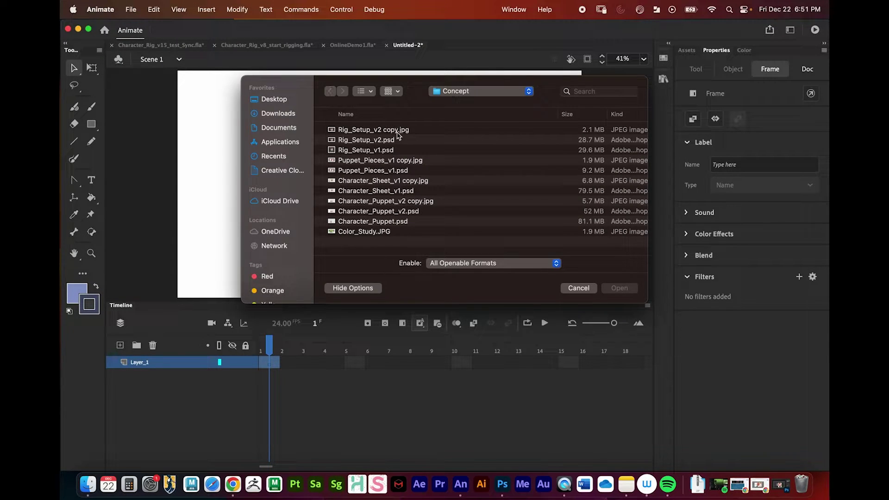
click(383, 185)
key(space)
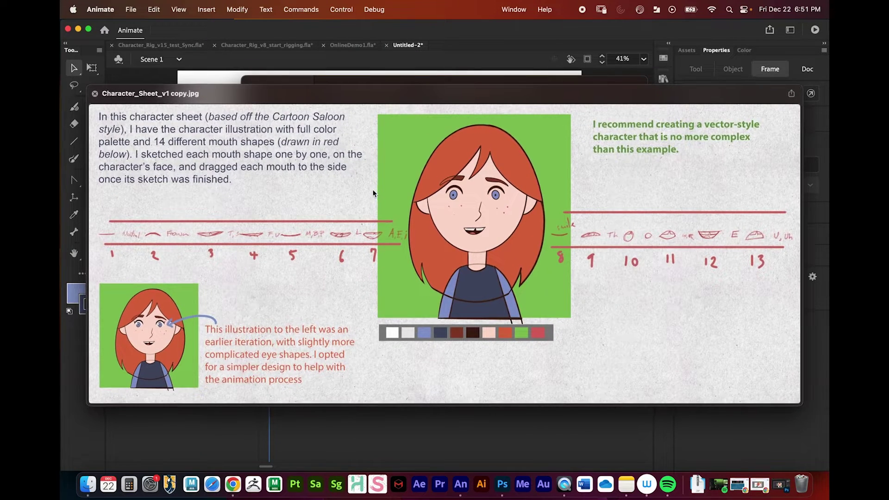
key(space)
click(616, 292)
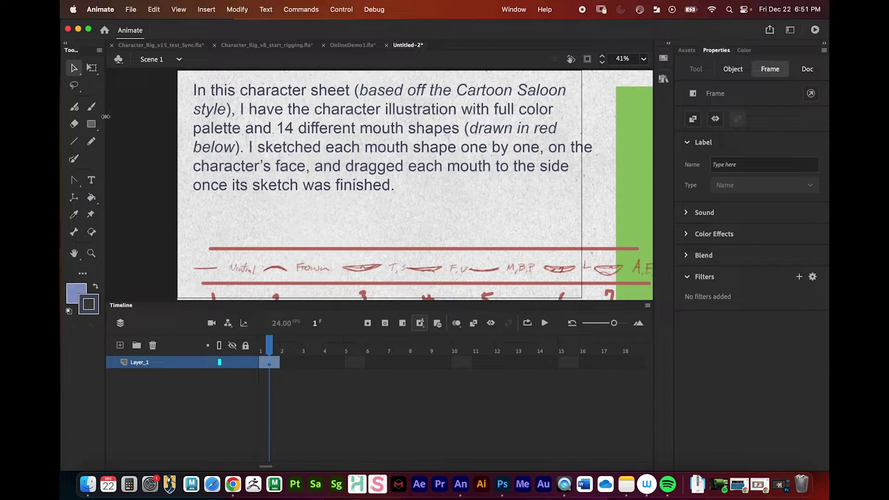
Move the imported character sheet with Free Transform to about X -1904, Y -290 so the large character portrait lies over the stage.
key(z)
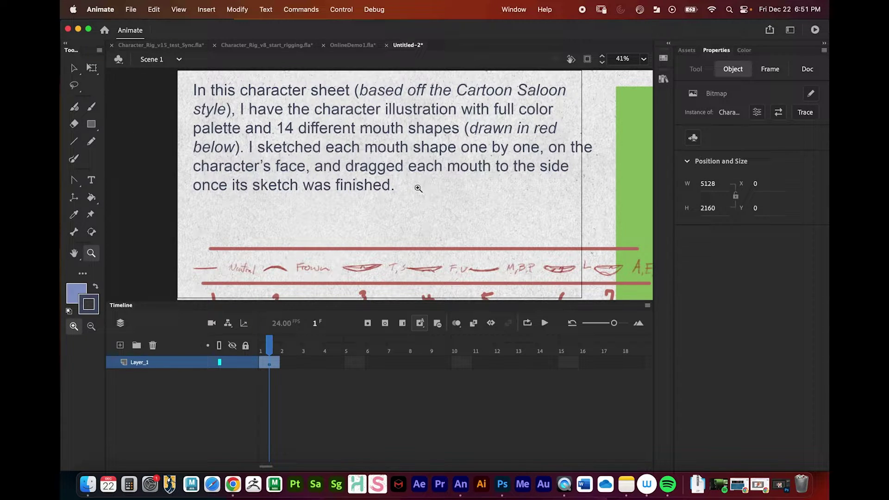
alt+click(426, 185)
alt+click(425, 185)
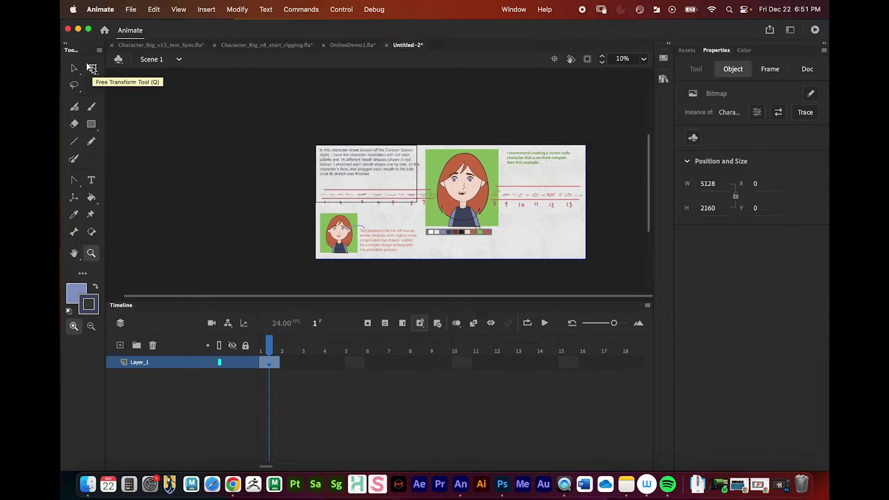
click(92, 68)
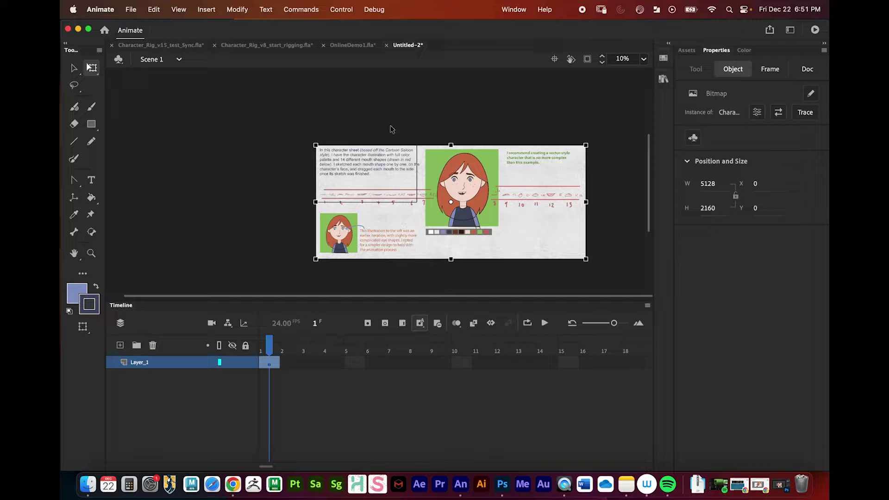
drag(499, 194, 396, 180)
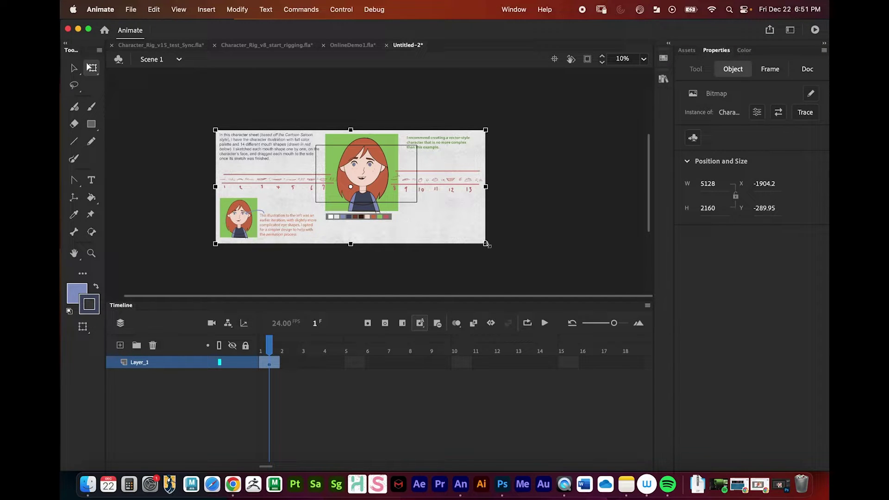
Scale the character sheet down proportionally to about 3568 × 1503 and position it at about X -989, Y -82 around the stage.
drag(487, 245, 505, 230)
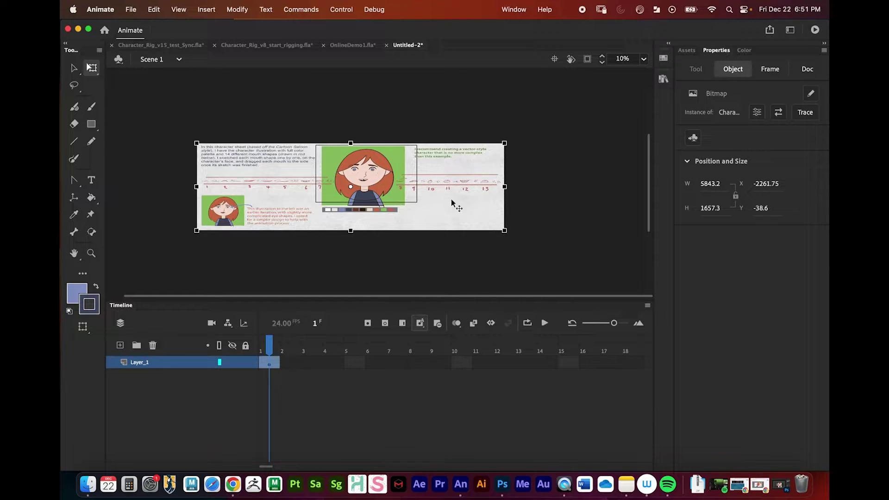
key(super+z)
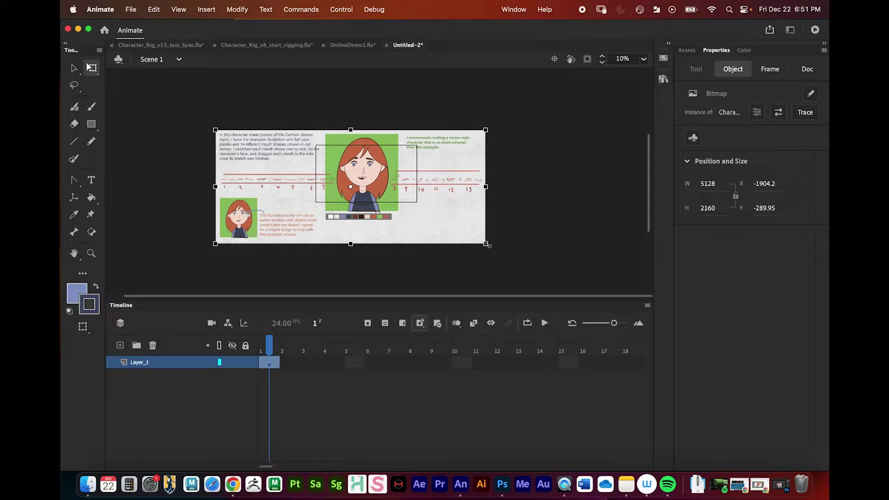
drag(486, 244, 448, 227)
drag(388, 166, 391, 159)
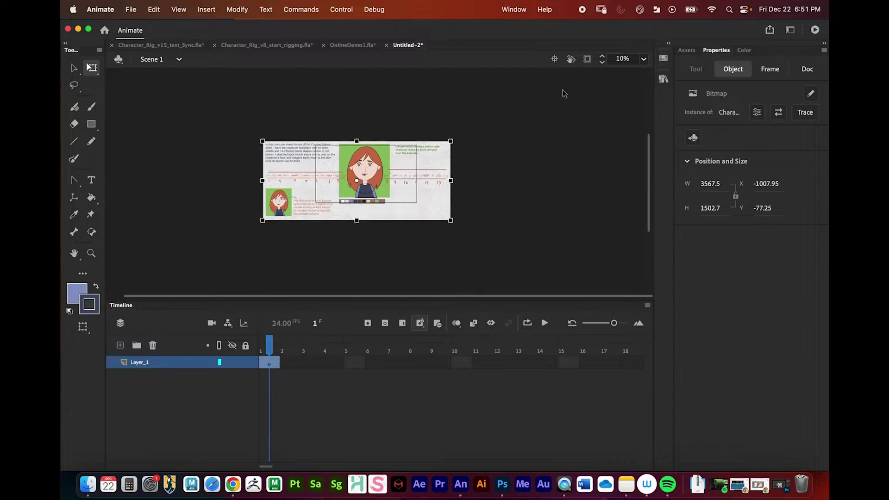
click(641, 58)
click(648, 72)
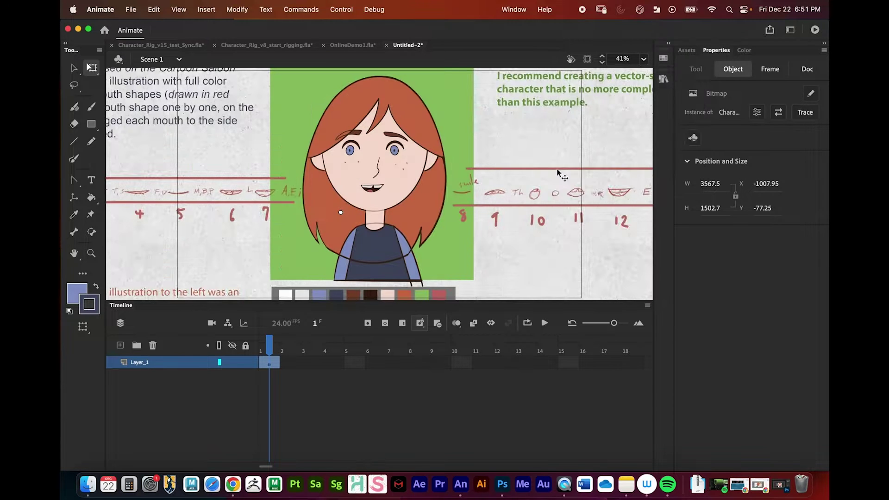
key(z)
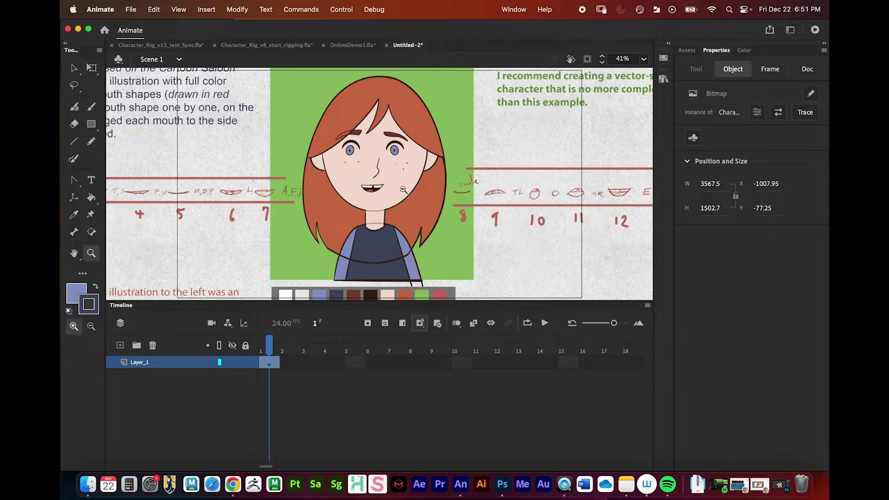
alt+click(403, 190)
key(v)
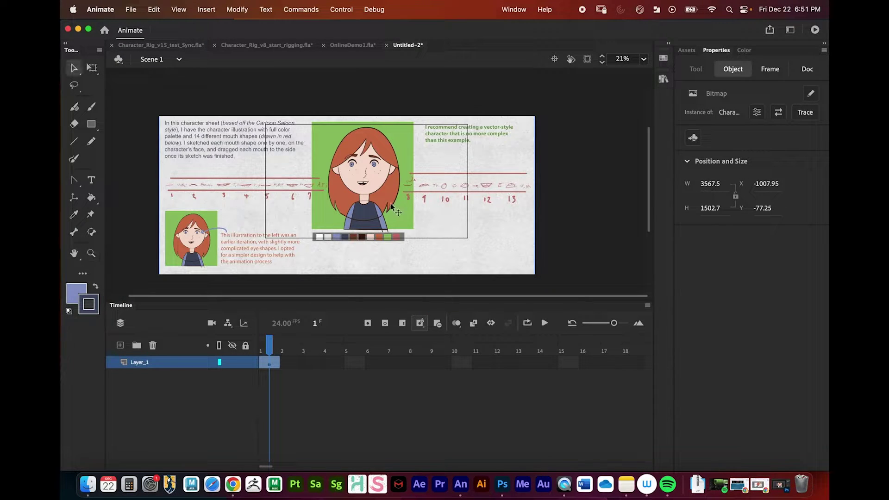
drag(386, 198, 388, 198)
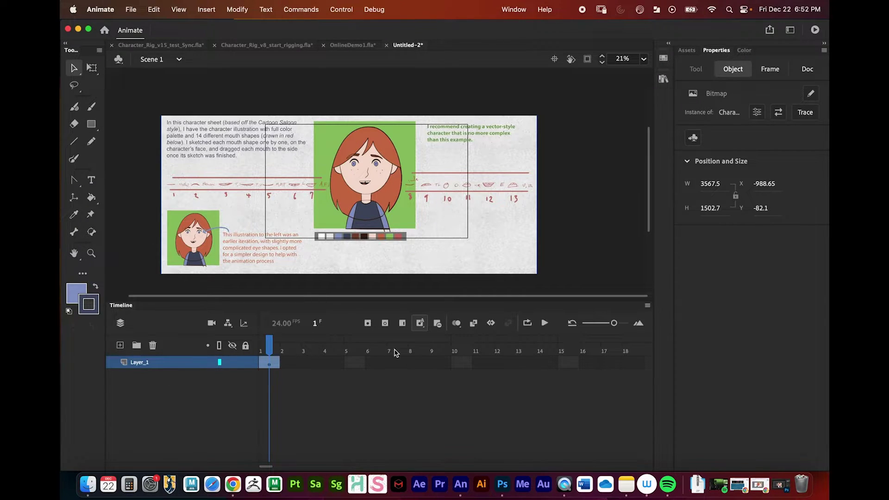
Extend the character sheet layer's frames to frame 15 and return the playhead to frame 1.
click(562, 361)
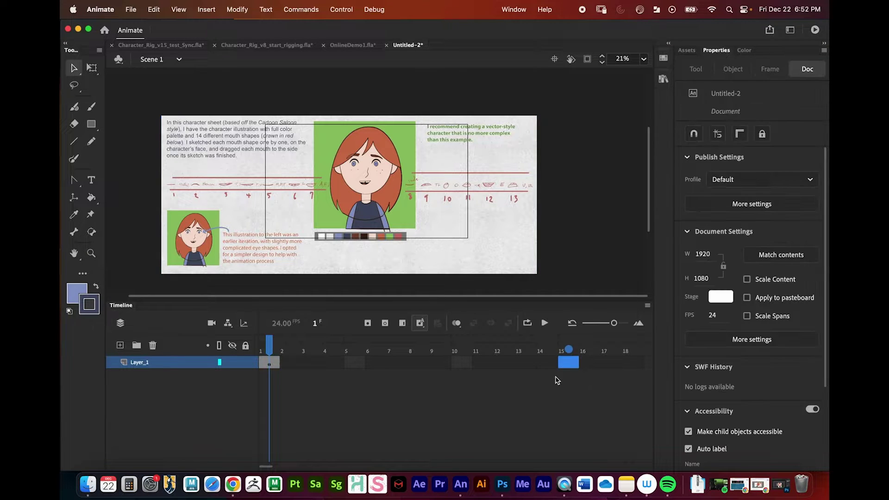
click(401, 324)
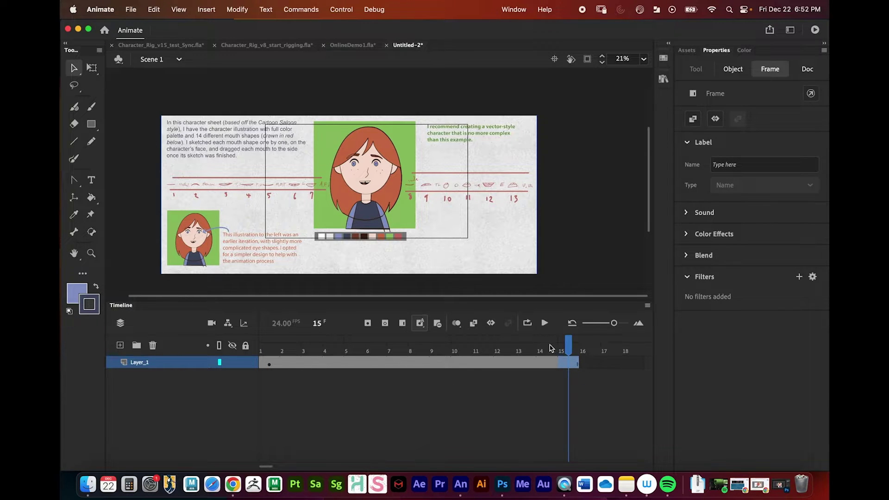
drag(567, 347, 269, 348)
click(204, 407)
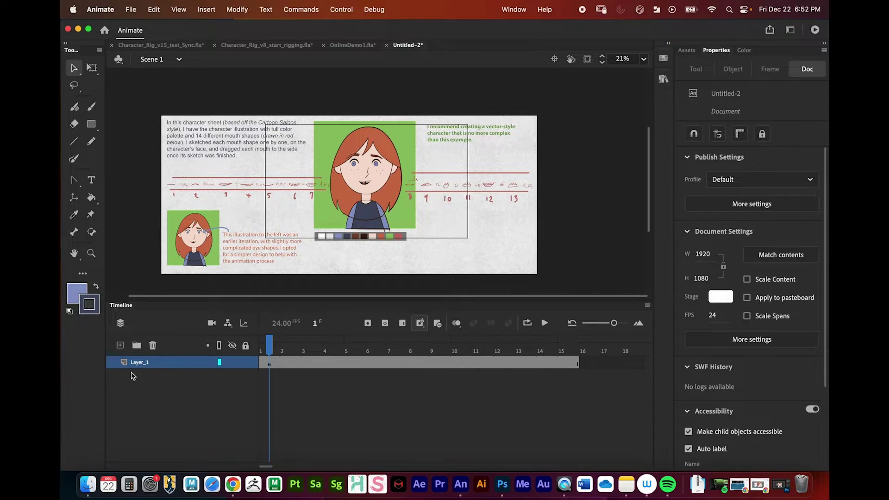
Rename the character sheet layer to Character_Ref.
mouse_move(141, 363)
double_click(138, 364)
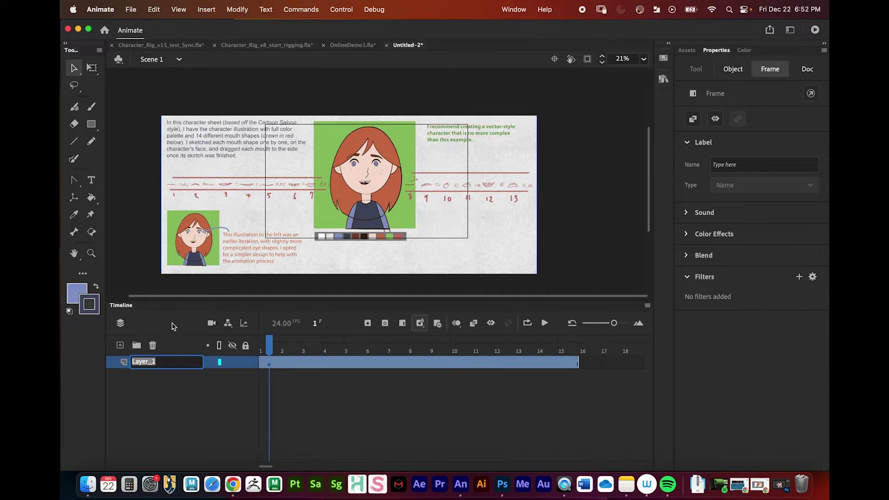
text(Character_Ref)
key(Return)
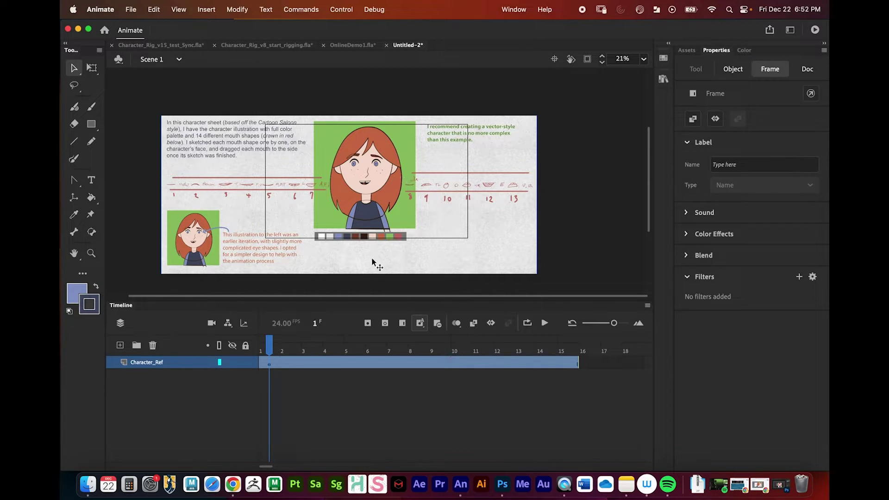
Nudge the character sheet up to about X -984, Y -116 so the portrait and its colour palette fit within the stage.
drag(356, 179, 358, 173)
key(z)
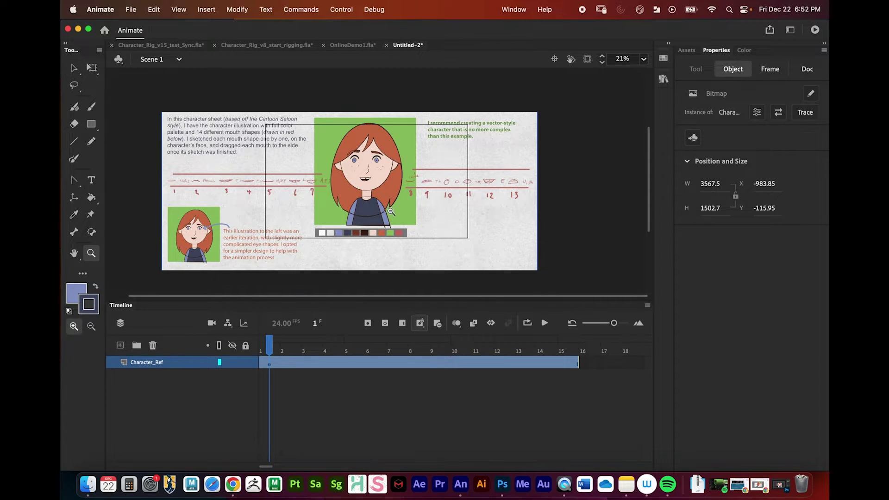
click(390, 211)
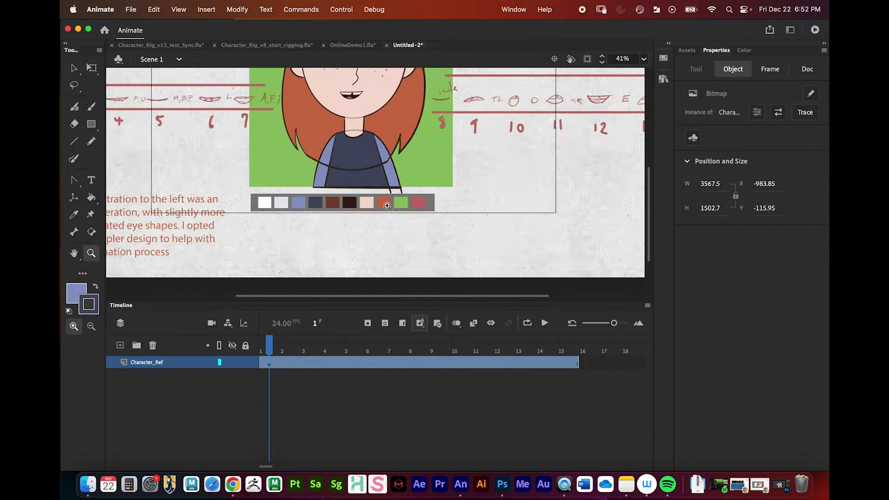
scroll(387, 205, up, 5)
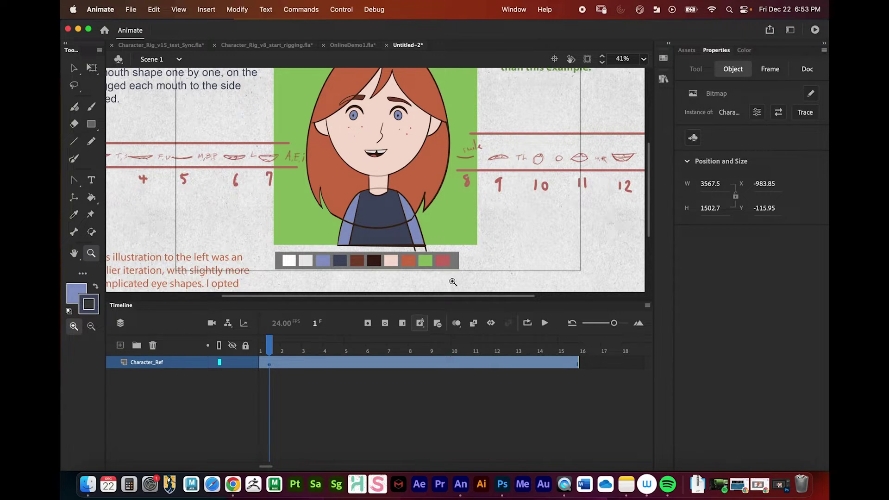
Look over the document's library contents and the default colour swatches.
click(663, 78)
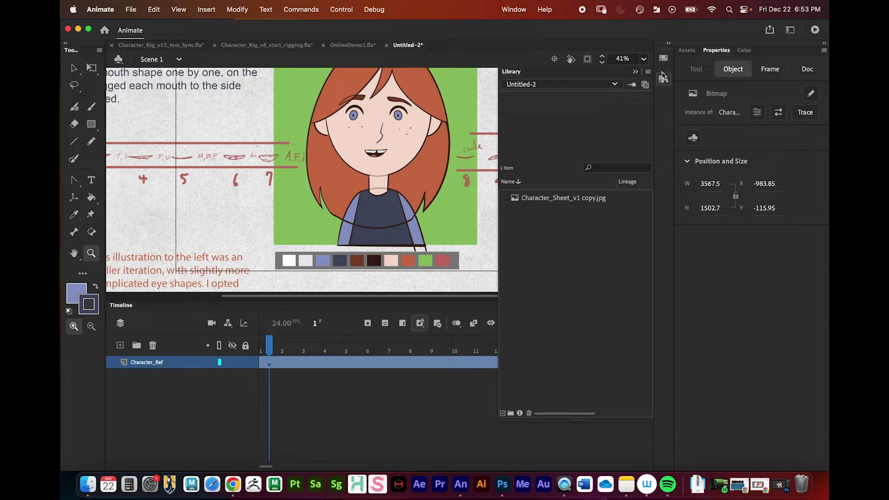
click(663, 79)
click(662, 57)
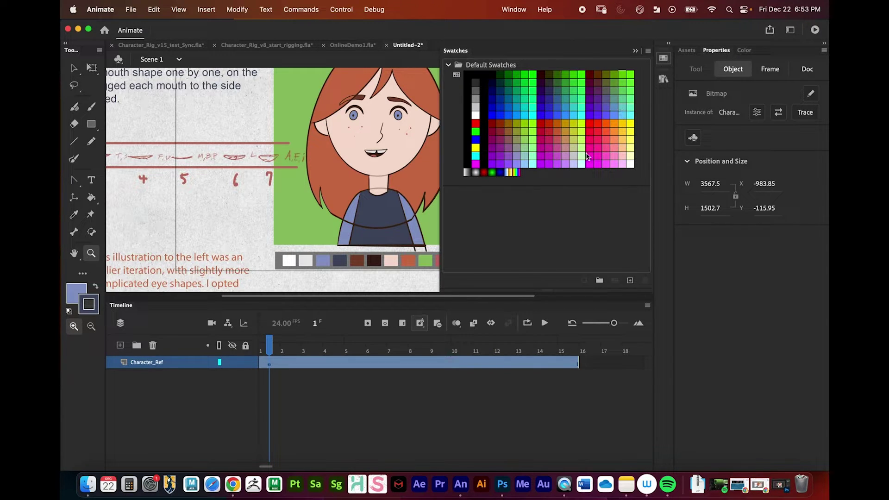
click(663, 58)
click(662, 58)
click(663, 59)
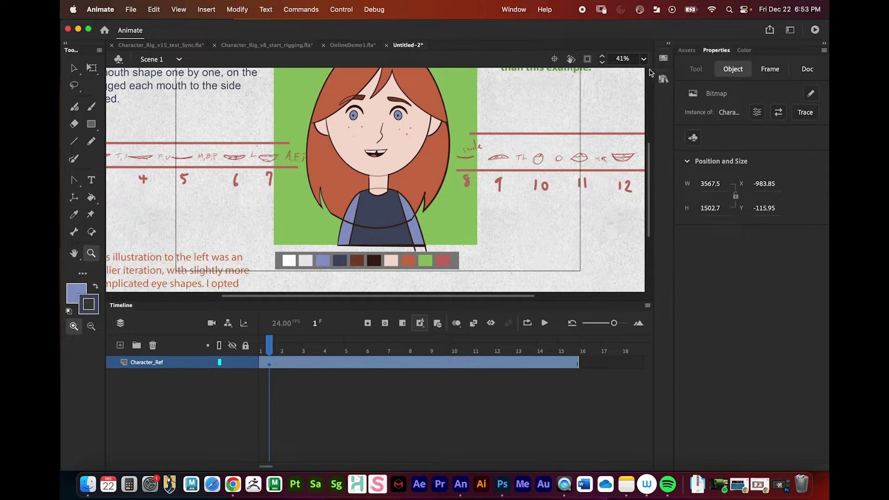
Open the Info panel.
click(511, 10)
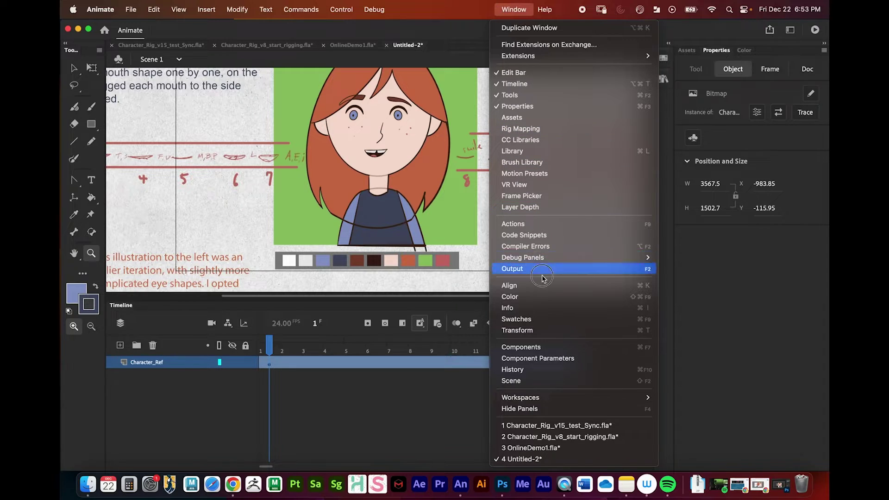
click(545, 309)
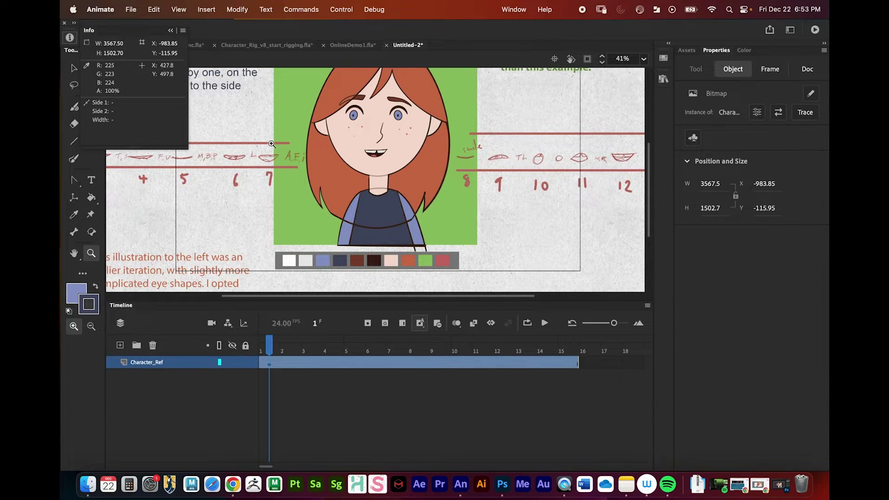
Collapse the Info panel and expand the docked Swatches and Library panels.
click(207, 29)
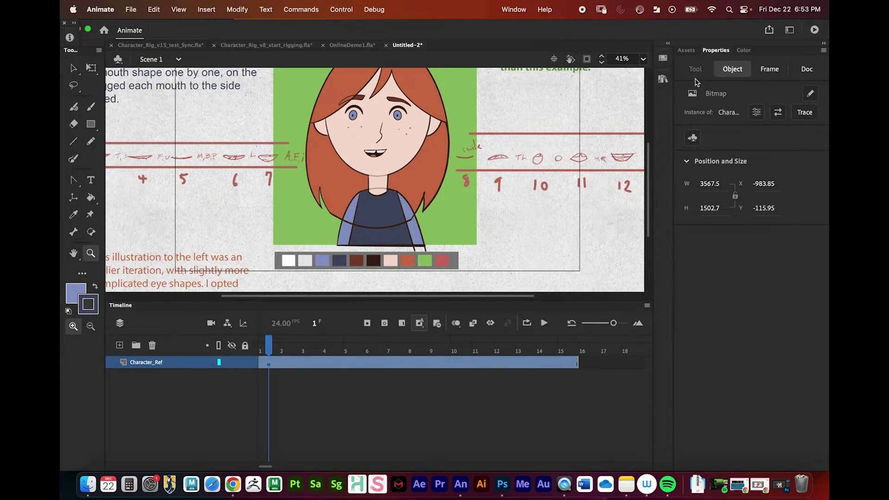
click(667, 43)
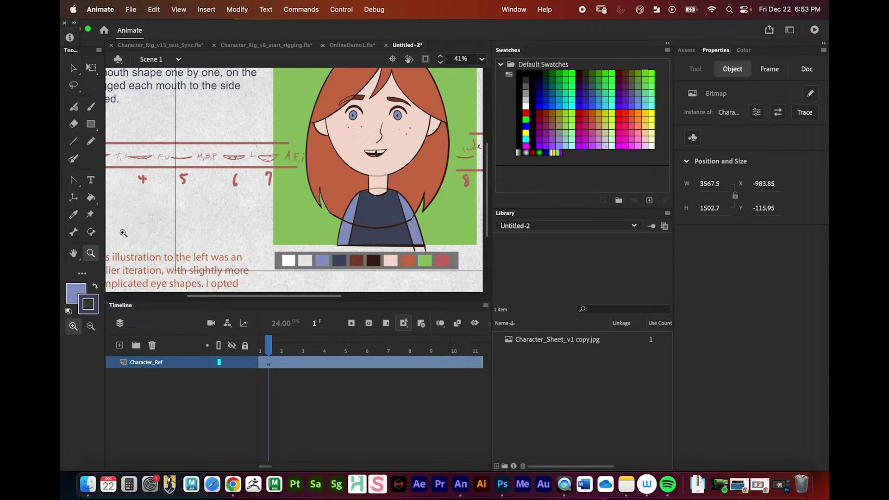
Sample the red C86D68 from the character sheet's palette as the fill colour and show its values in the Color panel.
click(74, 215)
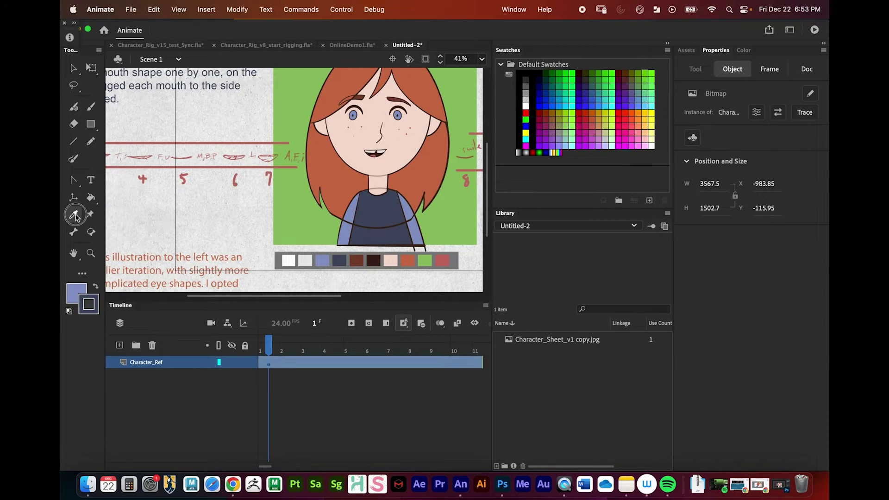
click(442, 260)
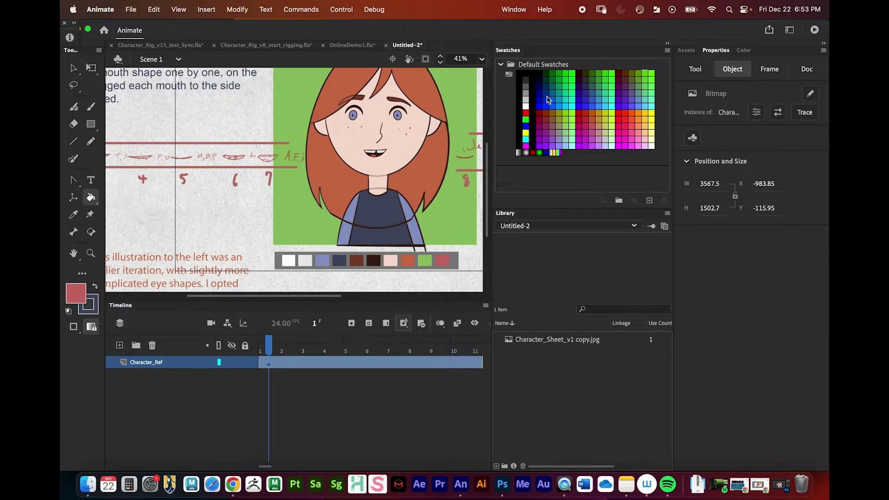
click(772, 70)
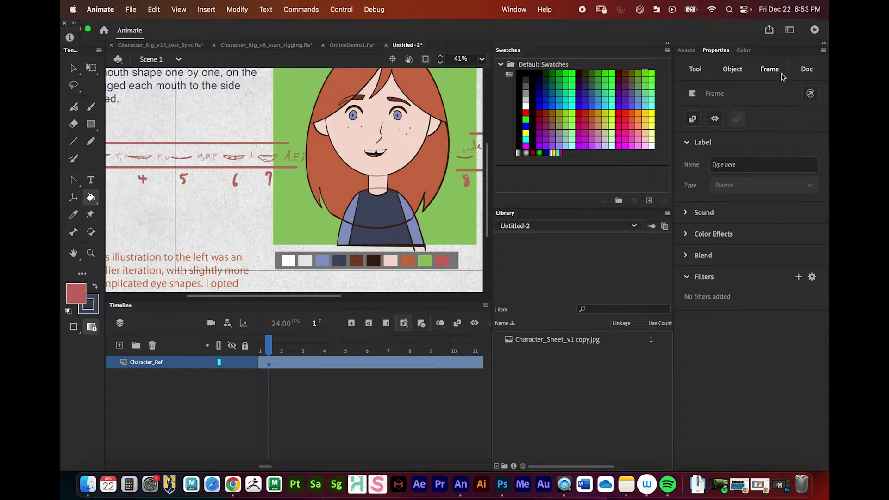
click(805, 70)
click(743, 50)
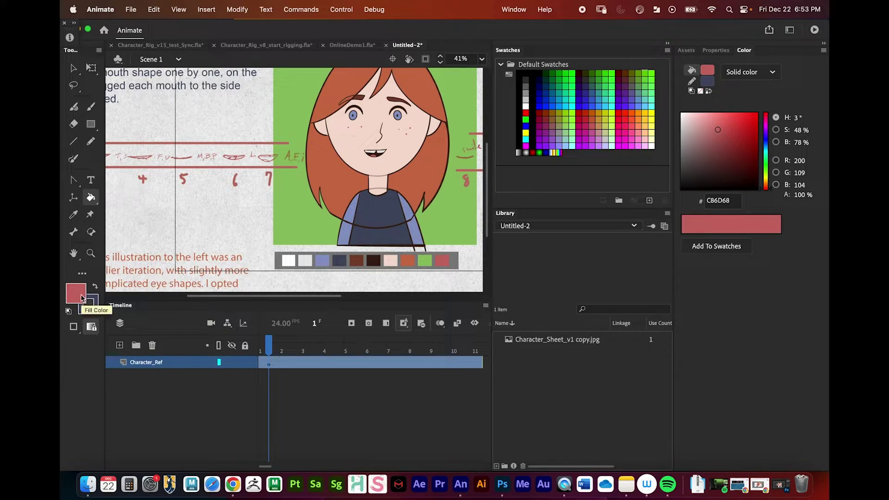
key(i)
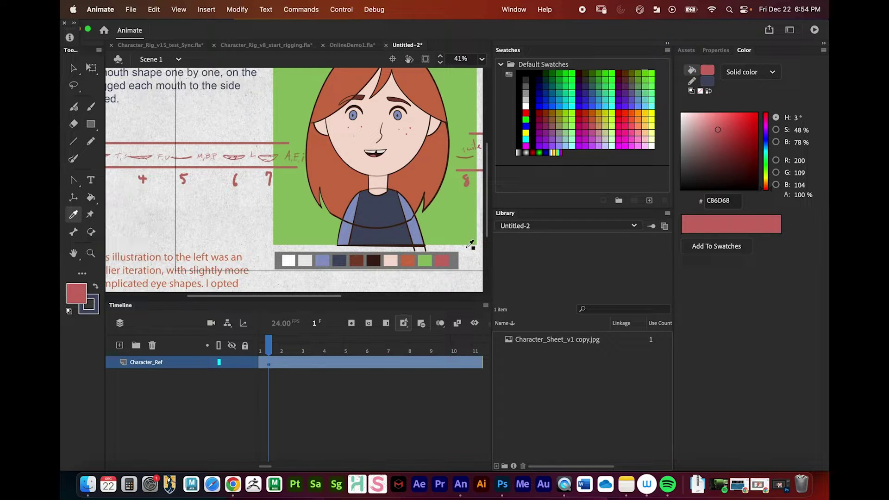
click(445, 259)
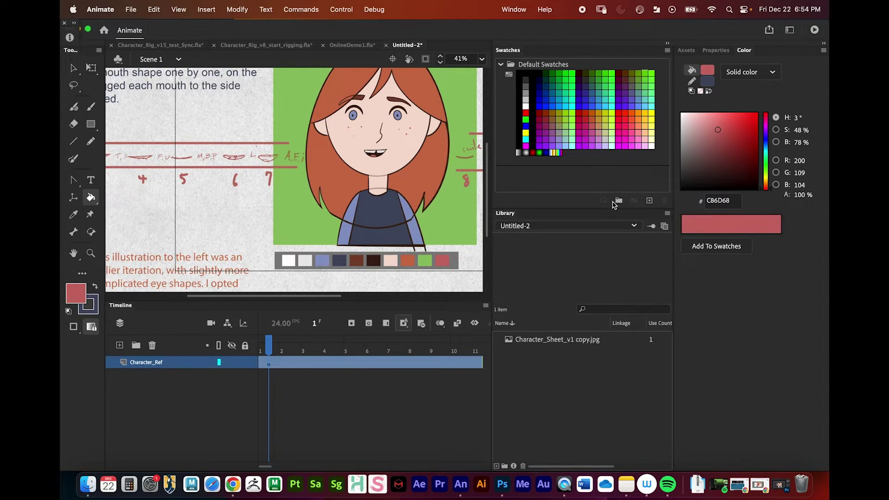
Create a swatch folder named Character1 and expand it.
click(618, 201)
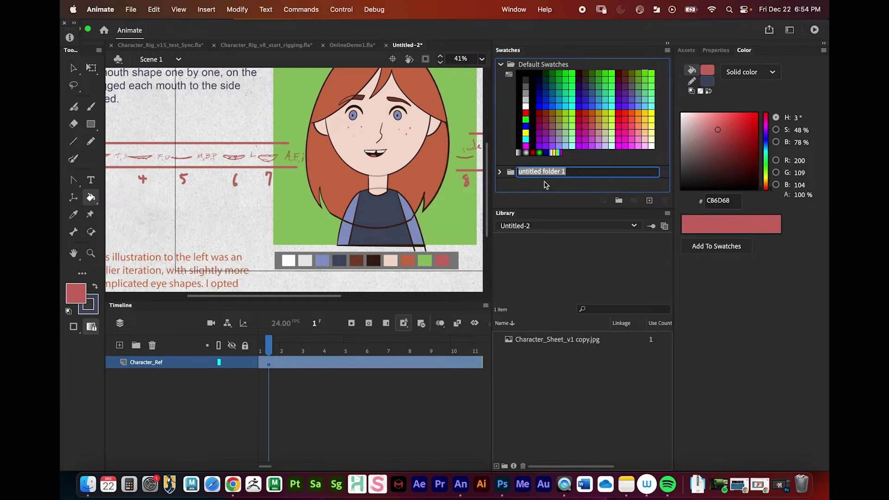
text(C)
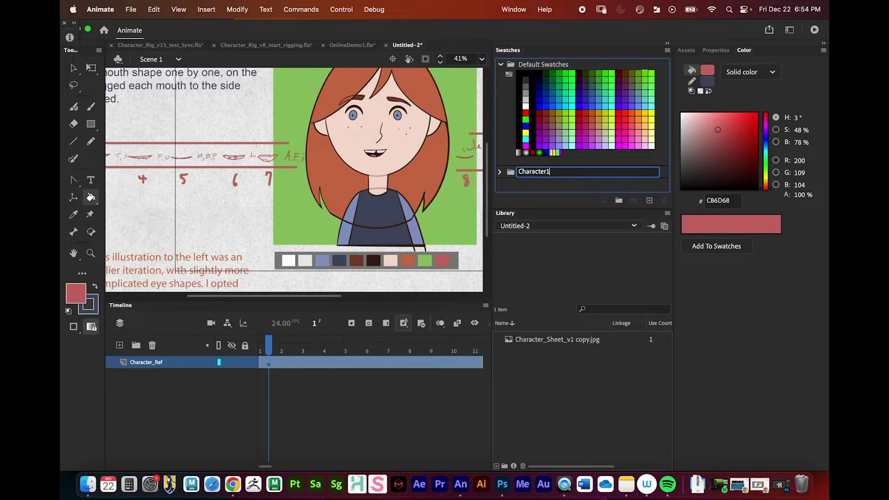
text(haracter1)
key(Return)
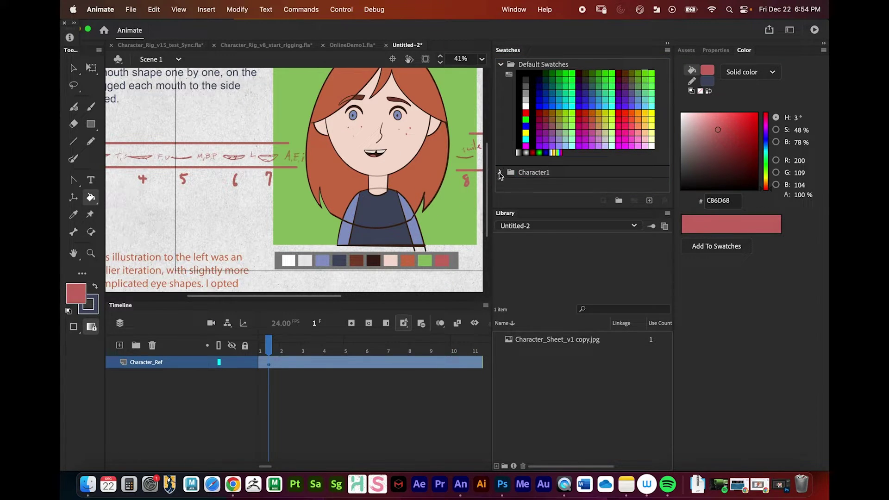
click(500, 173)
Sample the palette's red C86D68 again, add it to the swatches and move it into the Character1 folder.
click(73, 214)
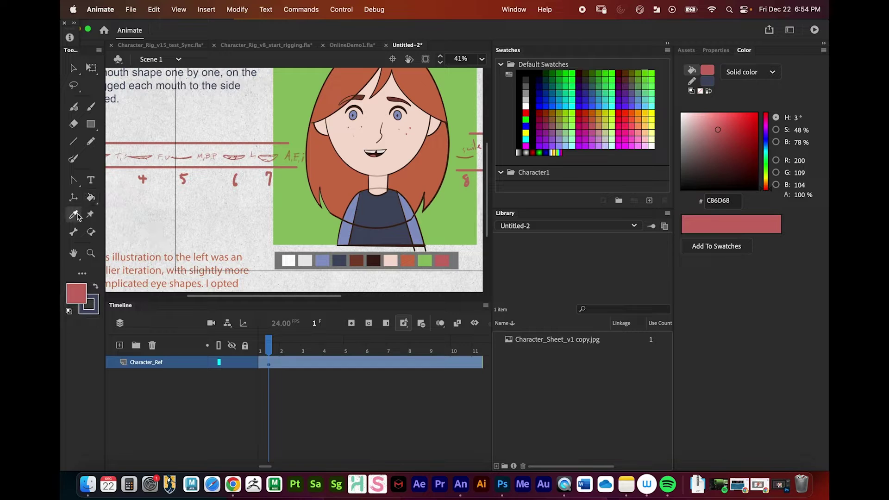
click(442, 260)
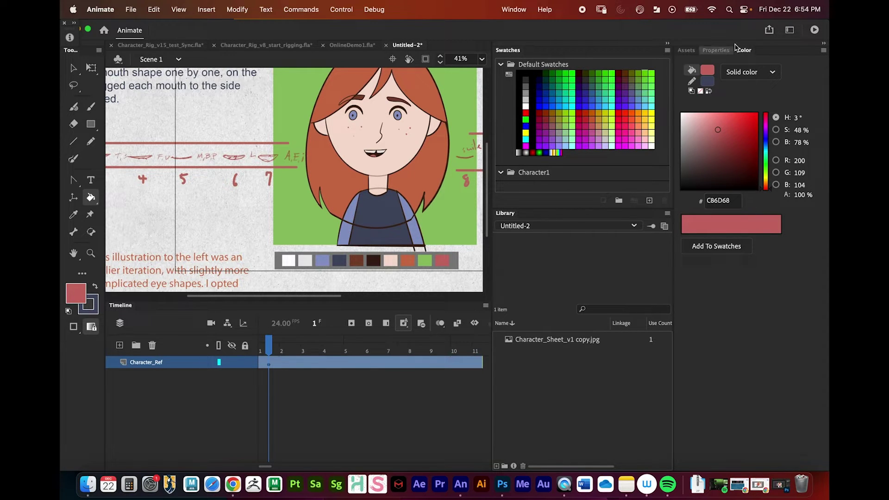
click(521, 7)
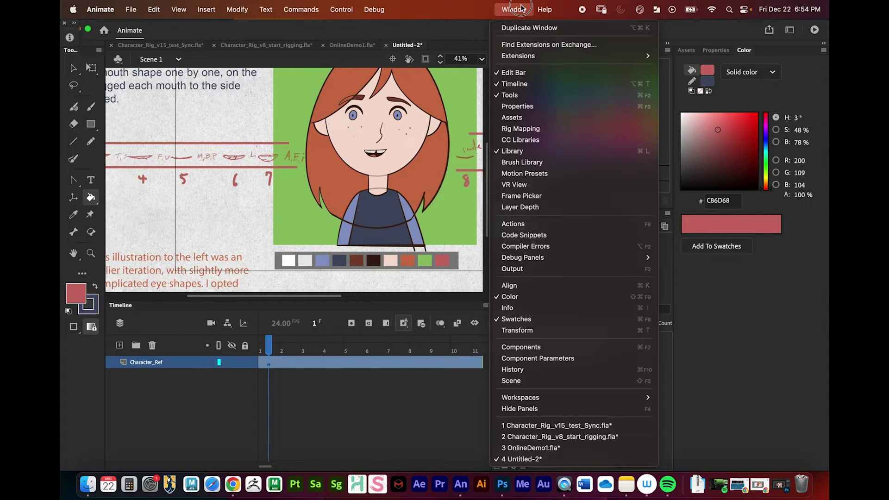
click(535, 297)
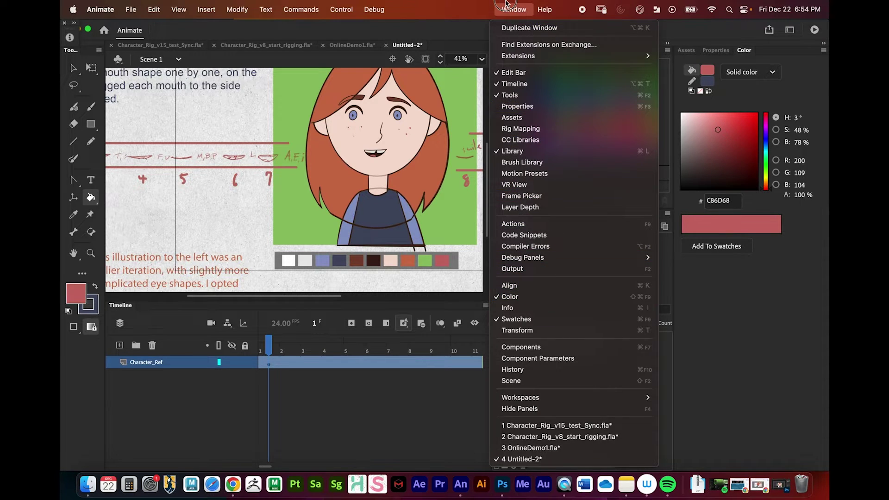
click(717, 246)
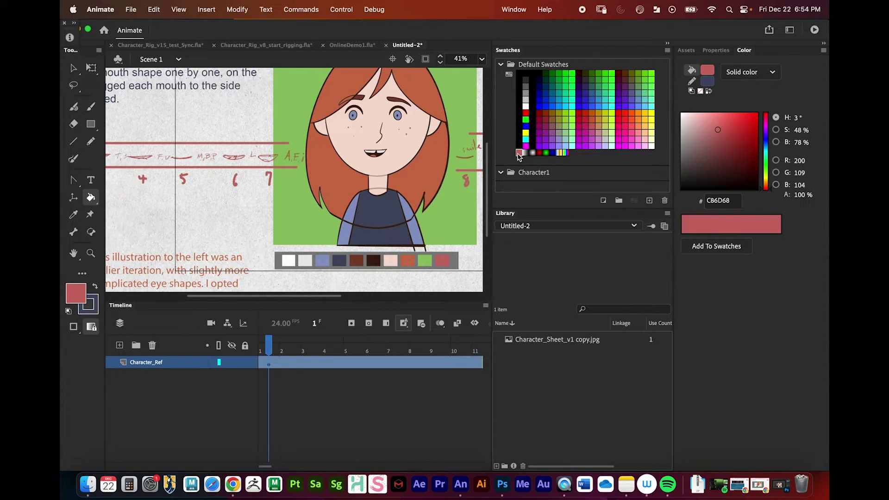
drag(519, 155, 520, 181)
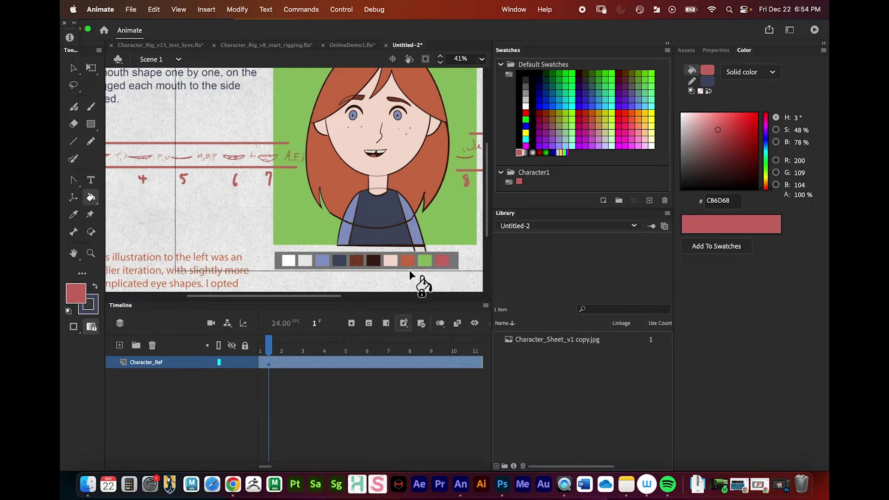
Sample the palette's green 91BF65, add it to the swatches and place it beside the red in the Character1 folder.
key(i)
click(423, 261)
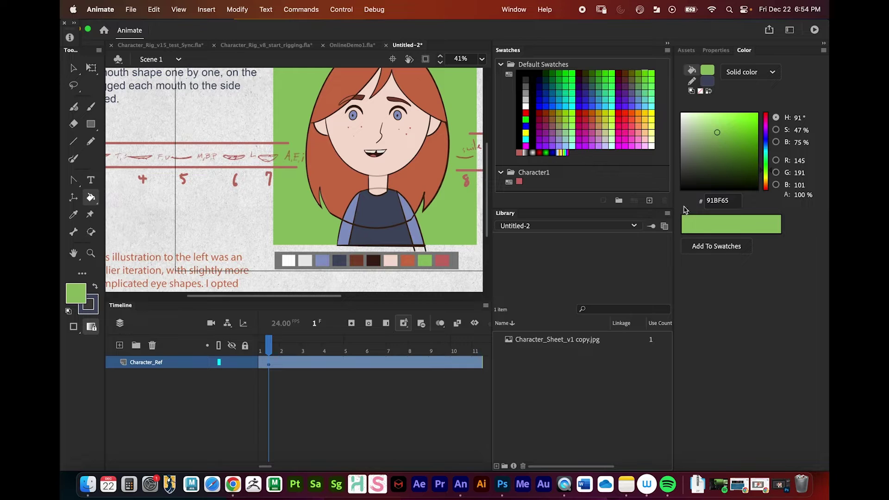
click(709, 246)
drag(521, 154, 518, 184)
drag(524, 184, 524, 182)
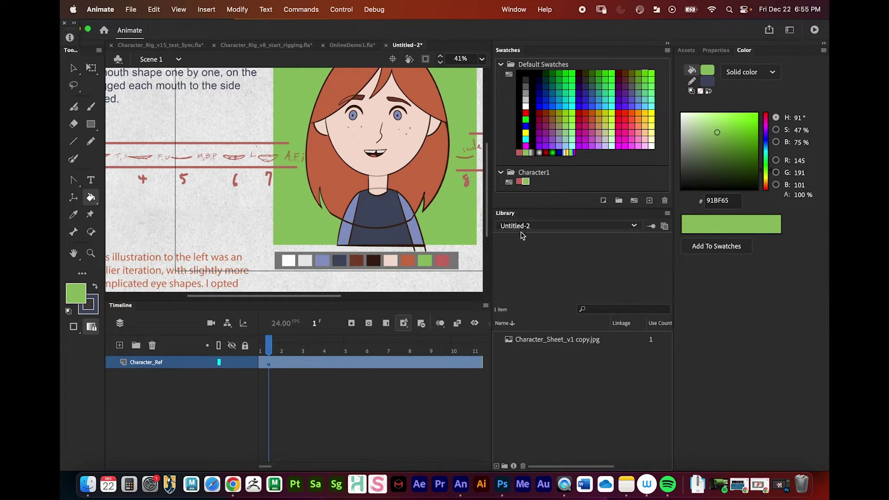
Sample the palette's orange CD714C, add it to the swatches and place it after the green in the Character1 folder.
key(i)
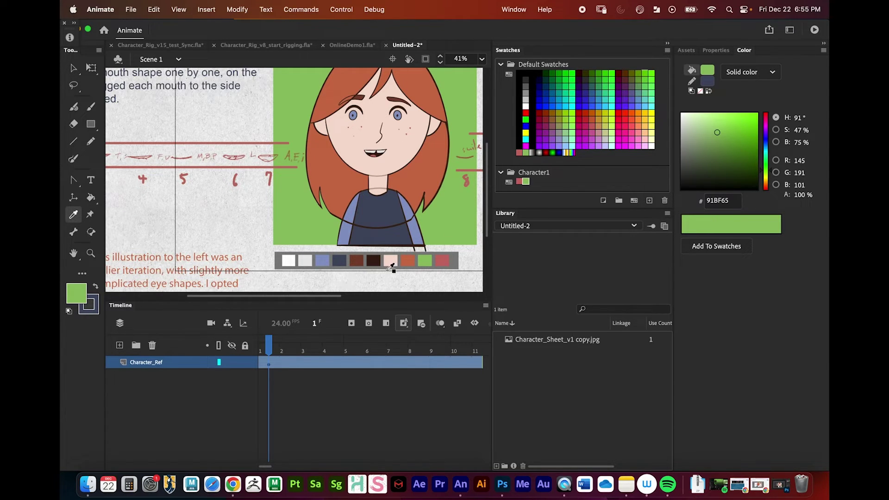
click(407, 261)
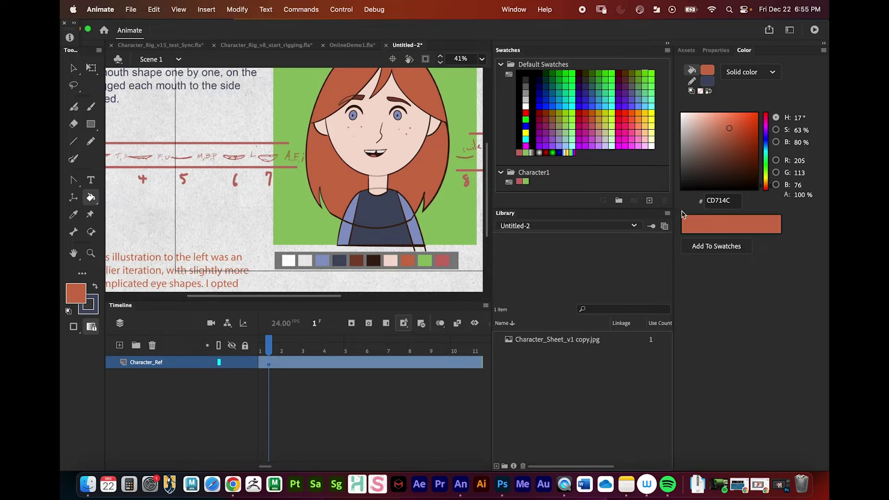
click(716, 247)
drag(531, 153, 533, 183)
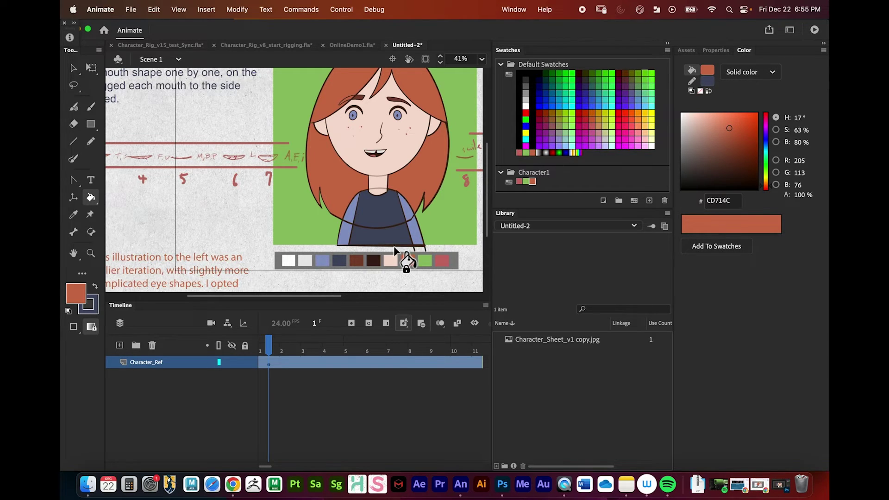
Sample the palette's pale skin tone F6DBD0, add it to the swatches and move it into the Character1 folder.
key(i)
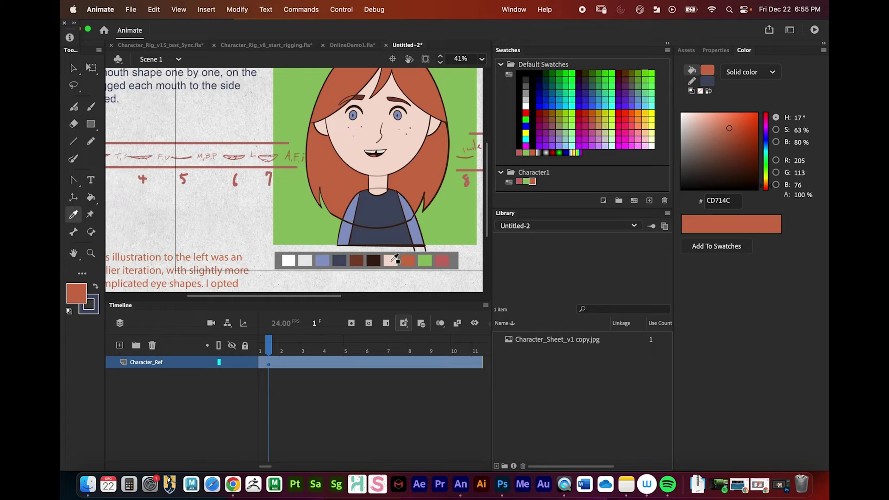
click(394, 259)
click(699, 246)
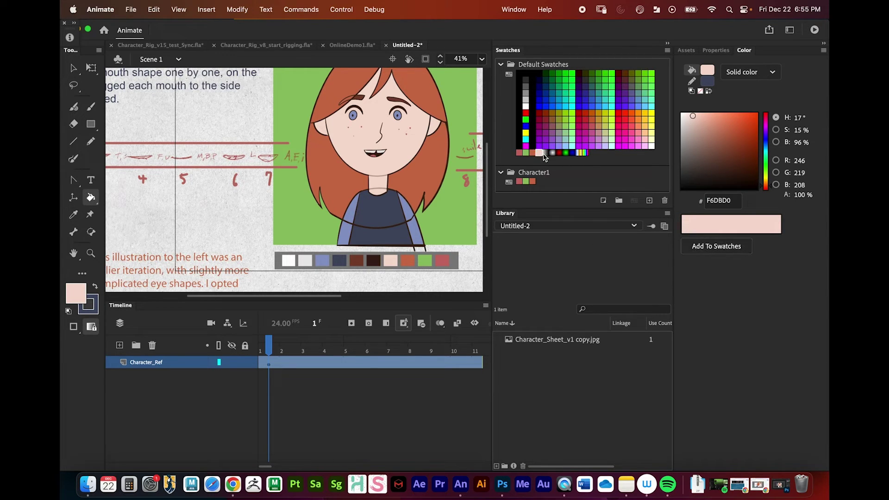
drag(541, 157, 538, 183)
Sample the palette's darkest brown 3B1D13, add it to the swatches and place it after the skin tone in the Character1 folder.
key(i)
click(374, 260)
click(723, 246)
drag(545, 154, 545, 180)
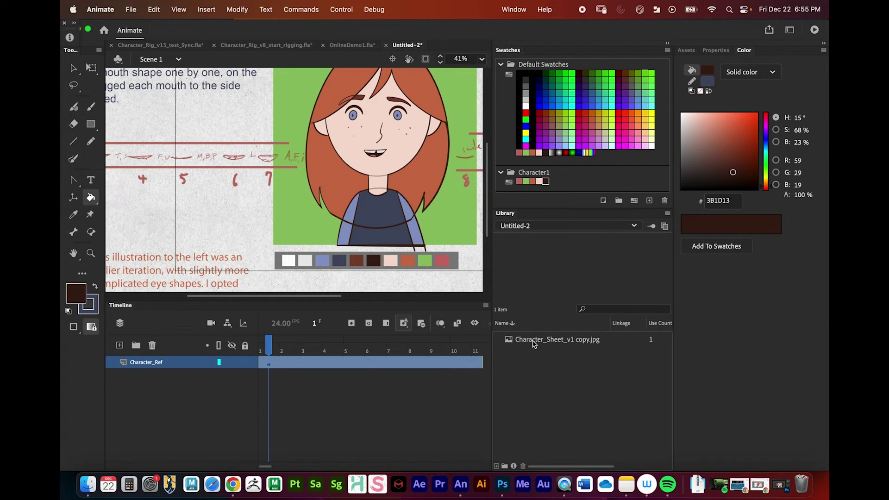
Sample the palette's reddish brown 7D432F, add it to the swatches and place it after the dark brown in the Character1 folder.
key(i)
click(354, 263)
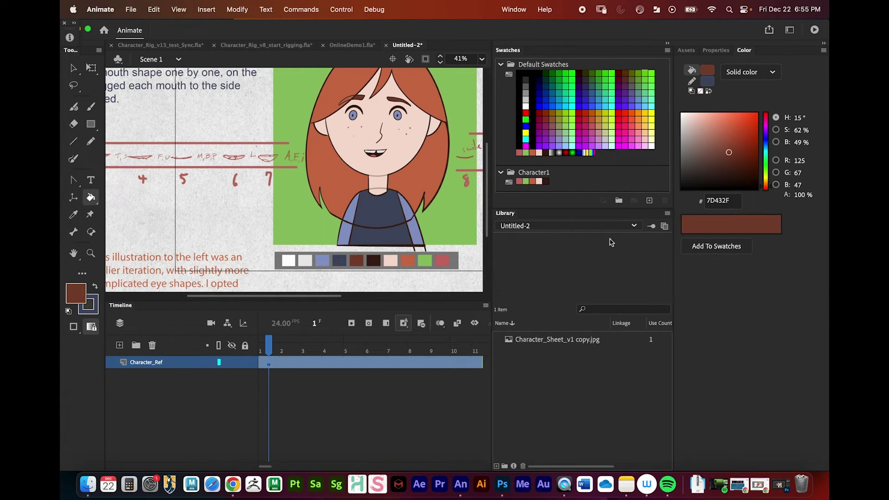
click(716, 245)
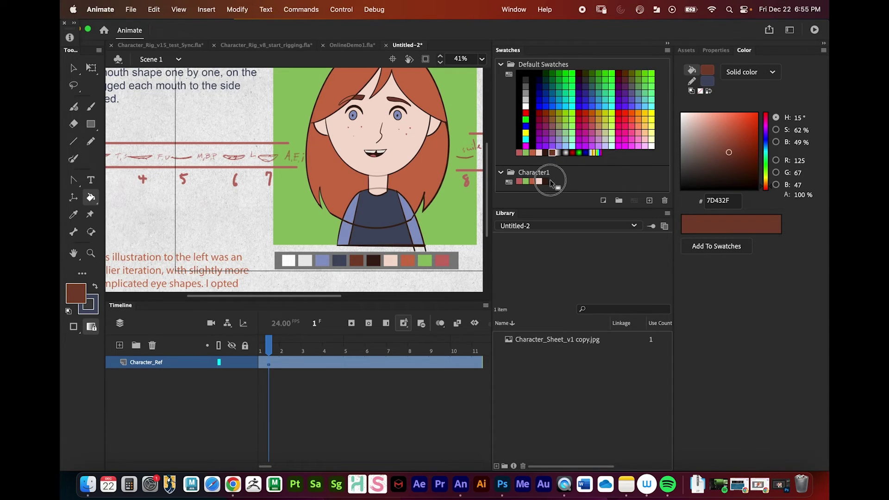
drag(550, 179, 578, 181)
Sample the palette's navy and periwinkle blue and add both colours to the Character1 swatch folder.
key(i)
click(340, 260)
click(716, 246)
key(i)
click(322, 261)
click(716, 245)
Sample the palette's light grey EAE8E9 and white and add both to the Character1 swatch folder, completing the palette.
key(i)
click(305, 260)
click(716, 246)
key(i)
click(288, 261)
click(716, 246)
click(524, 176)
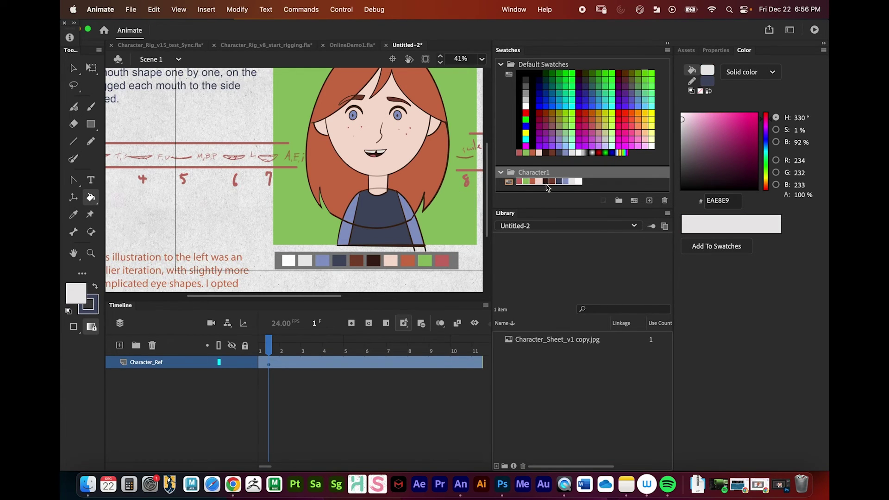
Clear the timeline frame selection and switch to the Selection tool.
click(326, 396)
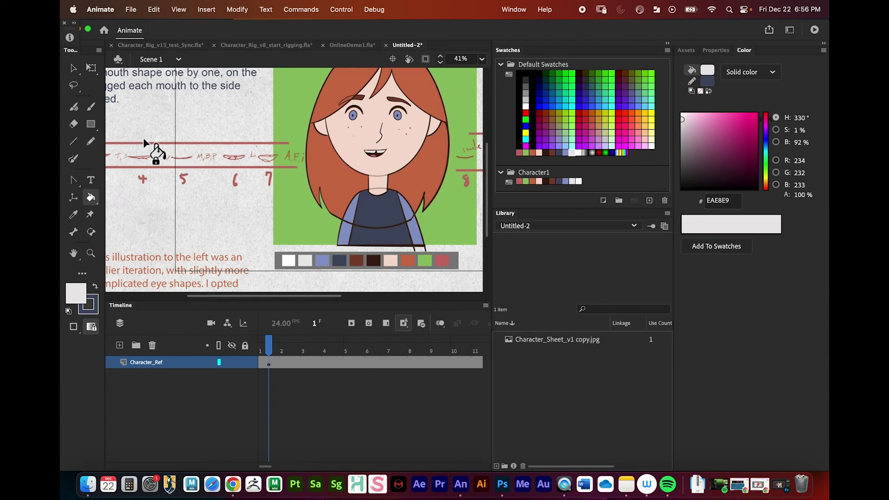
click(73, 68)
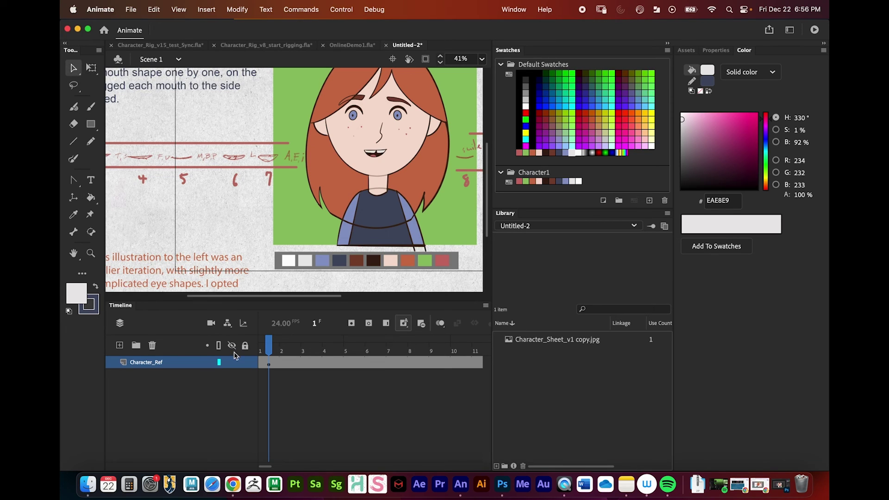